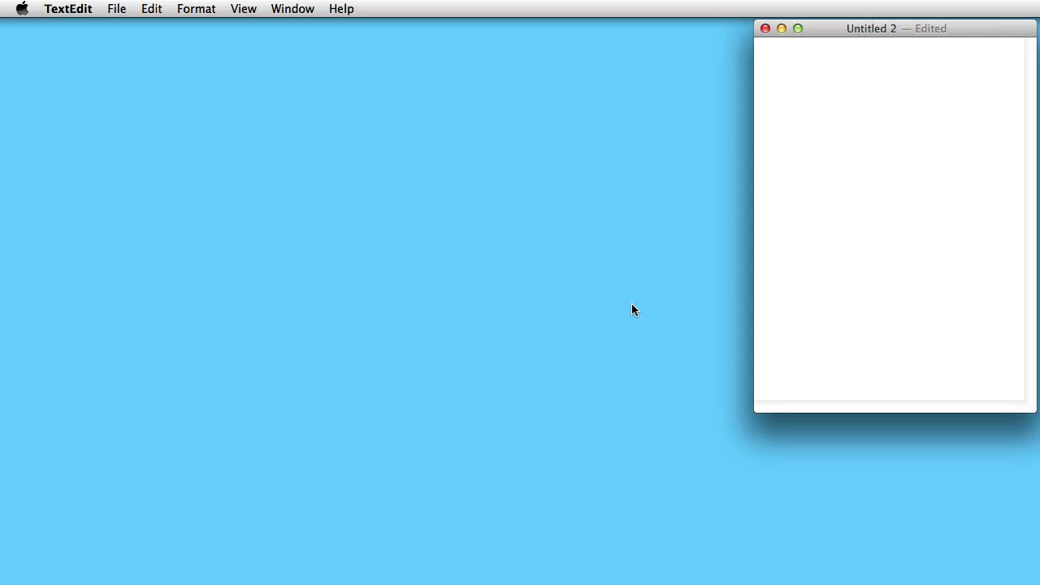
Write "NSFileManager *fileManger" on the first line of the empty document.
type("NSFileManager")
type("*fileManger")
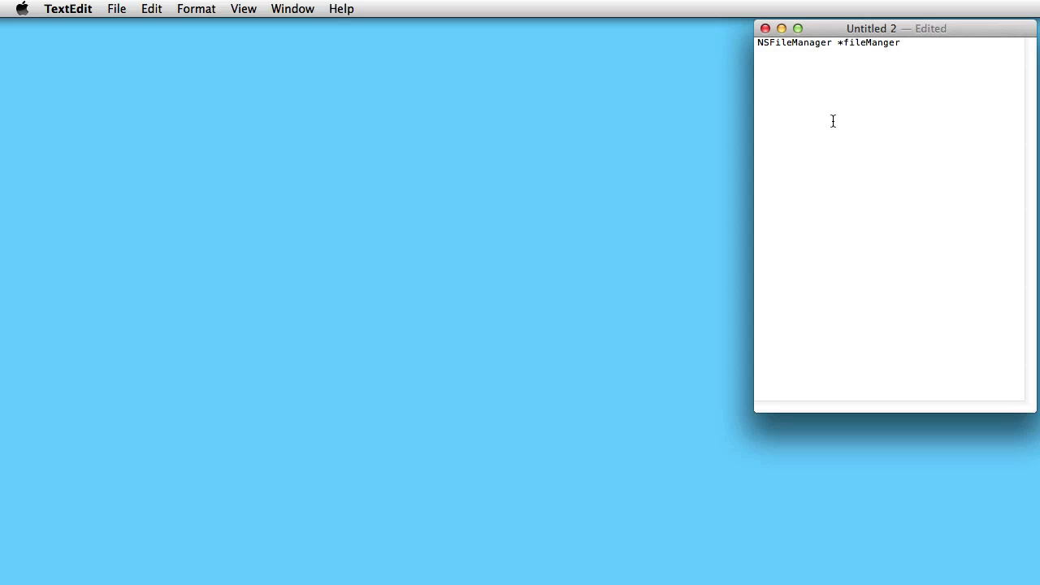
Cut " *fileManger" from the first line and paste it back after NSFileManager.
left_click_drag(902, 42, 833, 42)
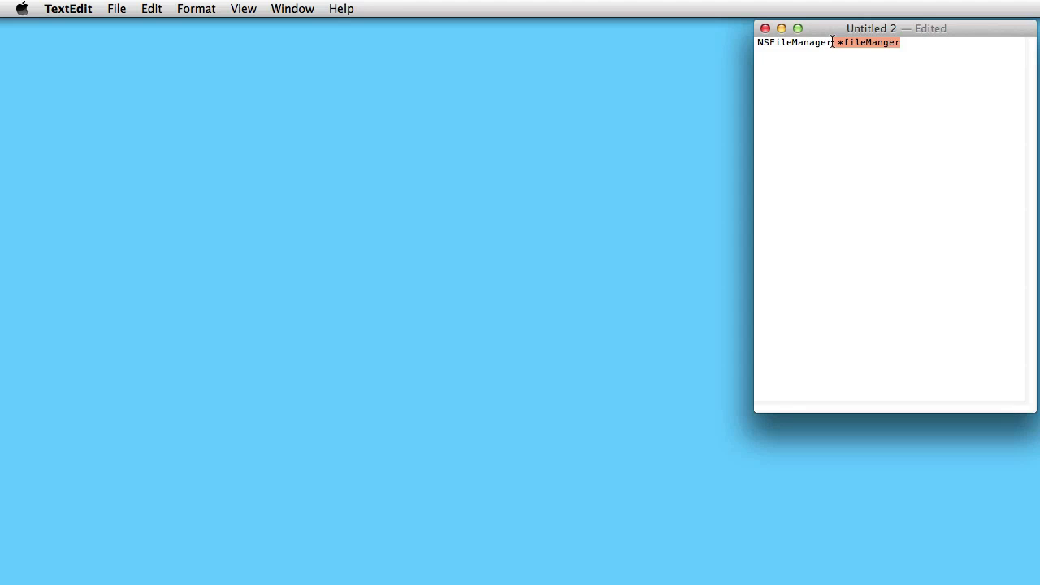
key("super+x")
key("super+v")
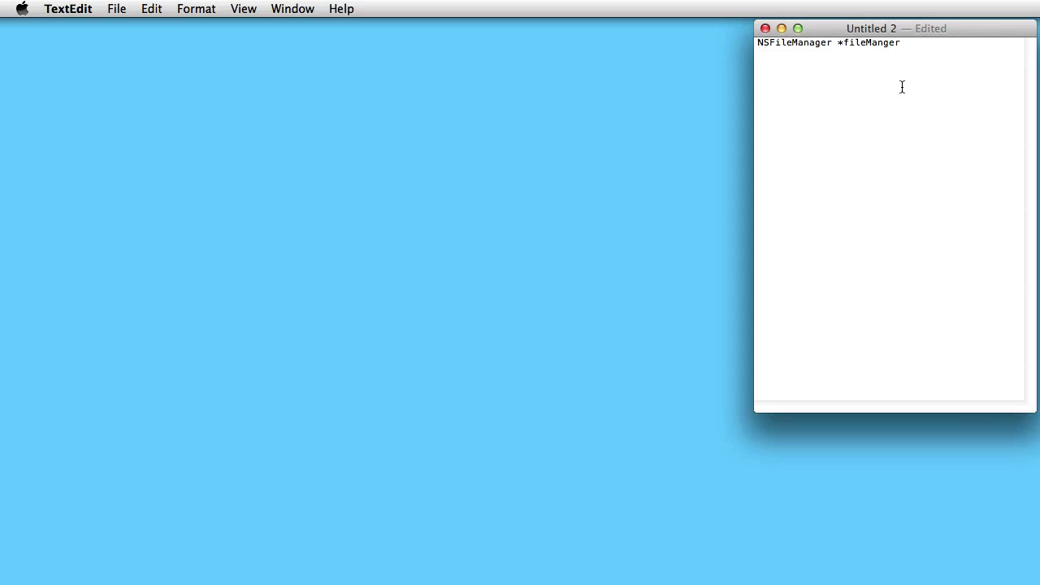
Delete " *fileManger" from the line and copy the remaining class name NSFileManager.
left_click_drag(904, 43, 834, 42)
key("BackSpace")
key("super+a")
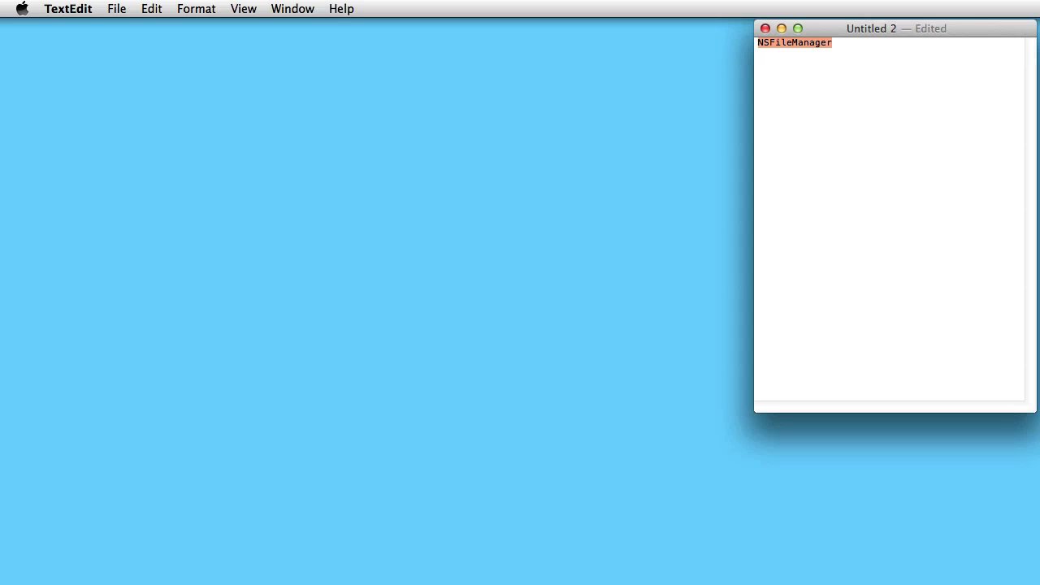
key("super+c")
key("Right")
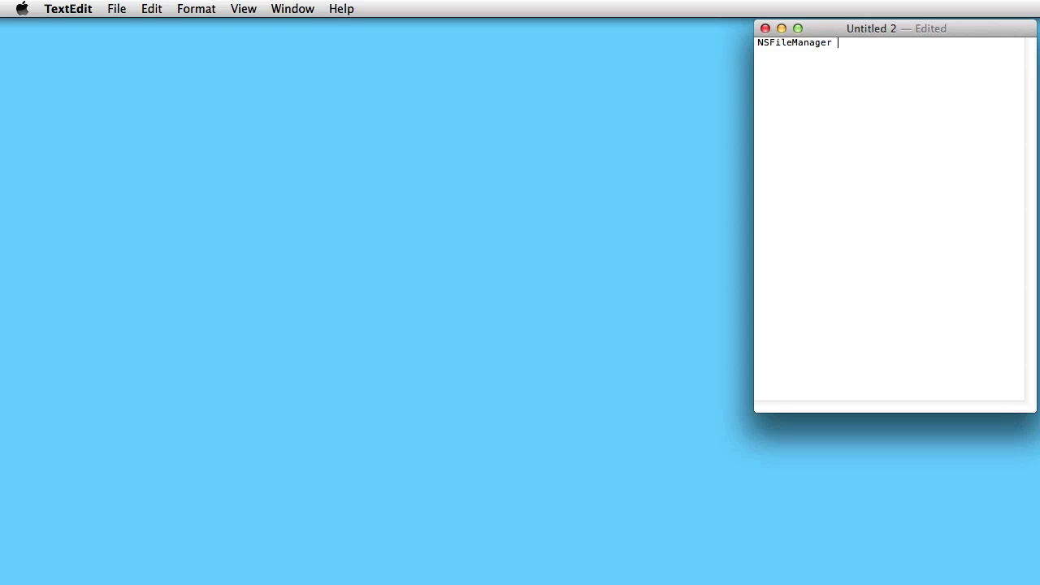
Add " *" and a pasted copy of the class name, replacing its NSF prefix with f to form "*fileManager".
type("*")
key("super+v")
left_click_drag(855, 43, 844, 46)
key("BackSpace")
type("f")
Switch to Keyboard Maestro, shrink its editor window to clear the text document, and create a macro group named MyMacros.
key("super+Tab")
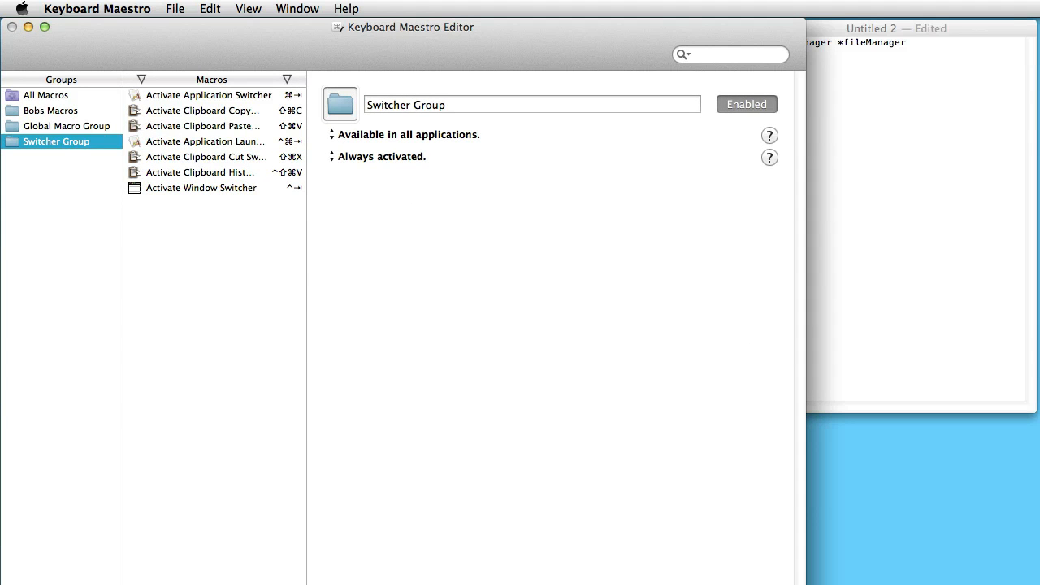
left_click_drag(805, 584, 749, 562)
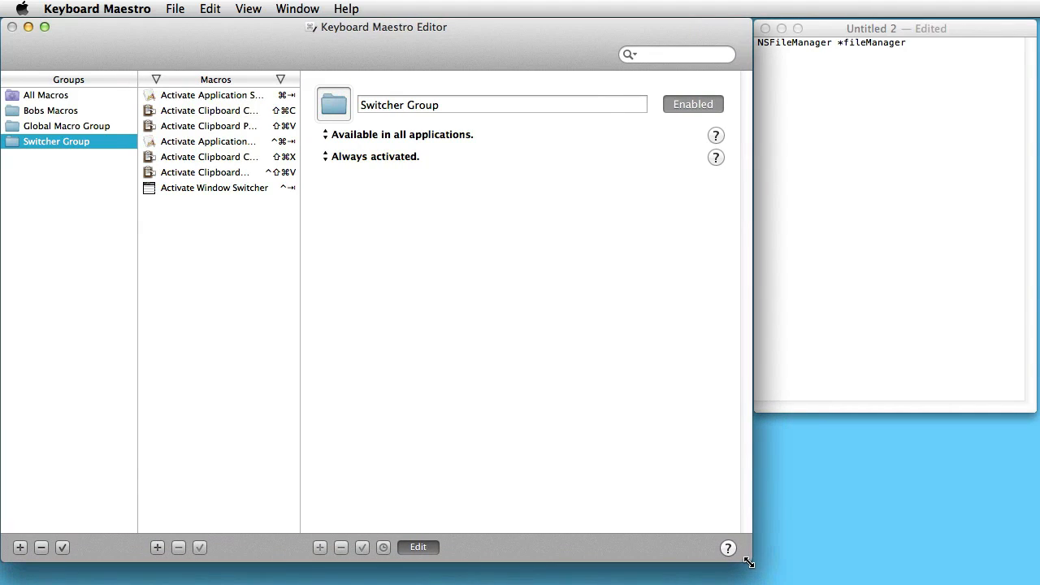
left_click(20, 548)
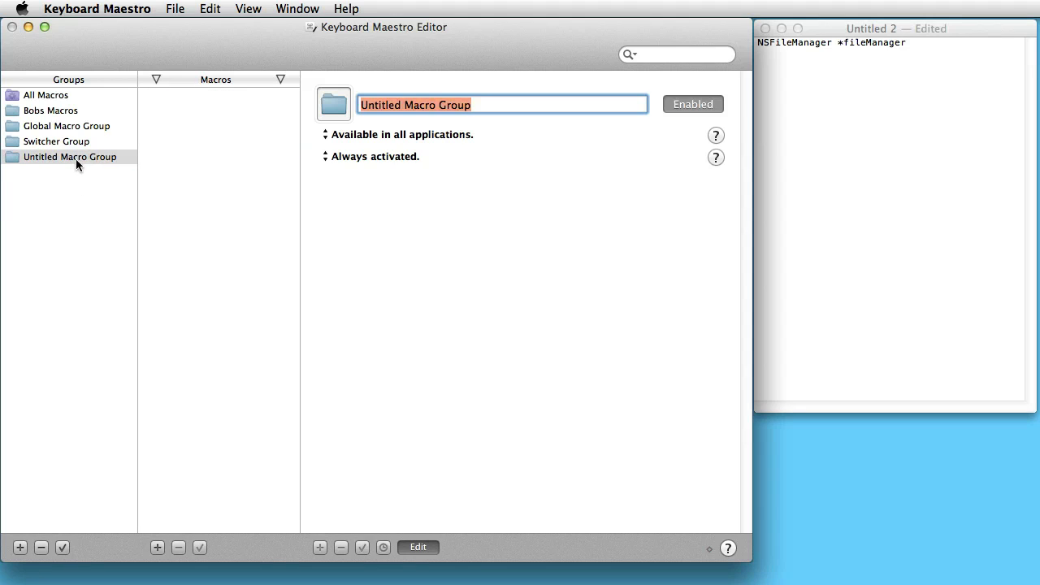
type("M")
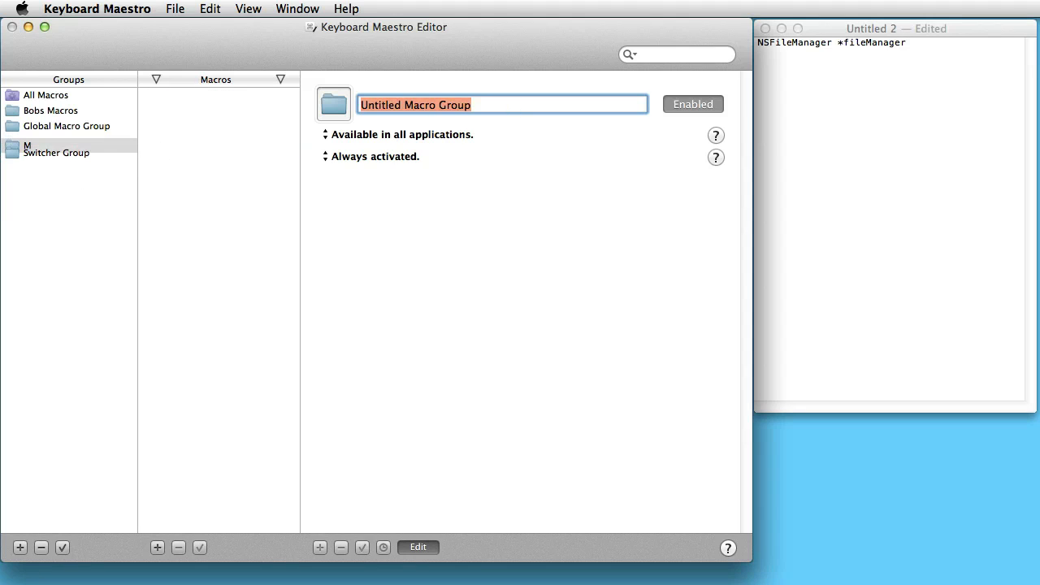
type("y")
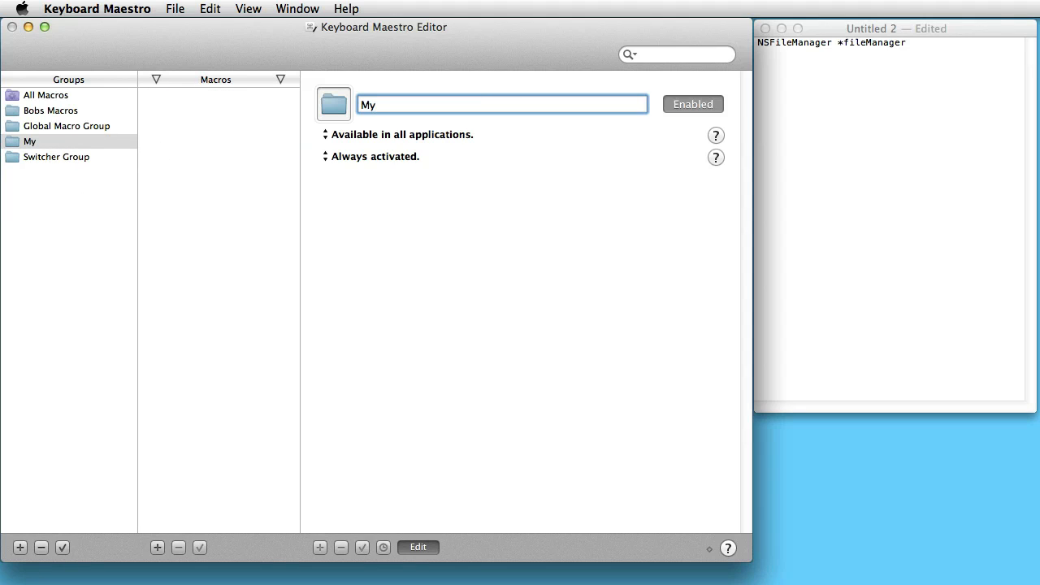
type("Macros")
Restrict the MyMacros group's availability to the applications Xcode and TextEdit.
left_click(522, 137)
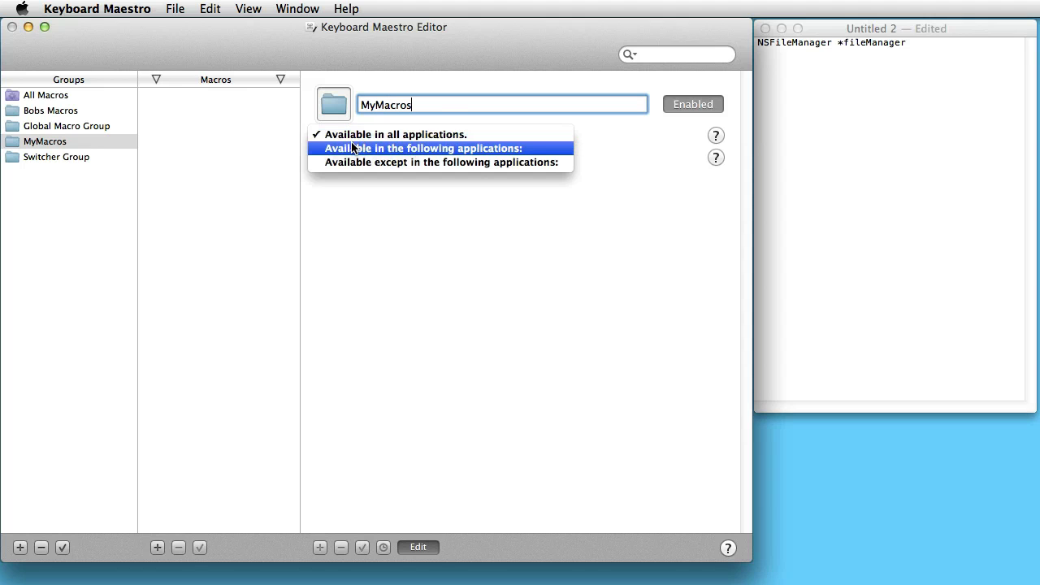
left_click(369, 148)
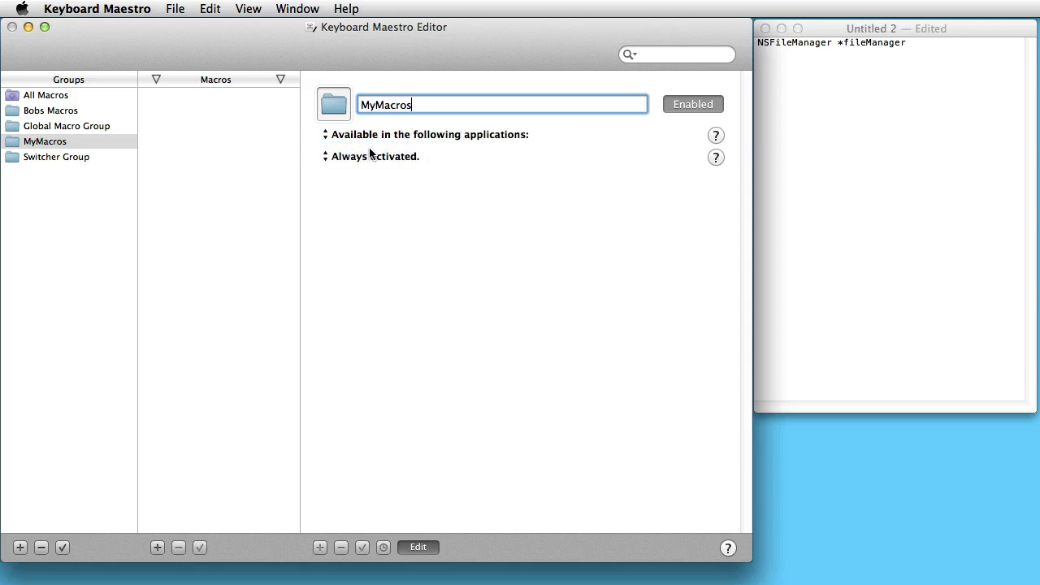
left_click(349, 154)
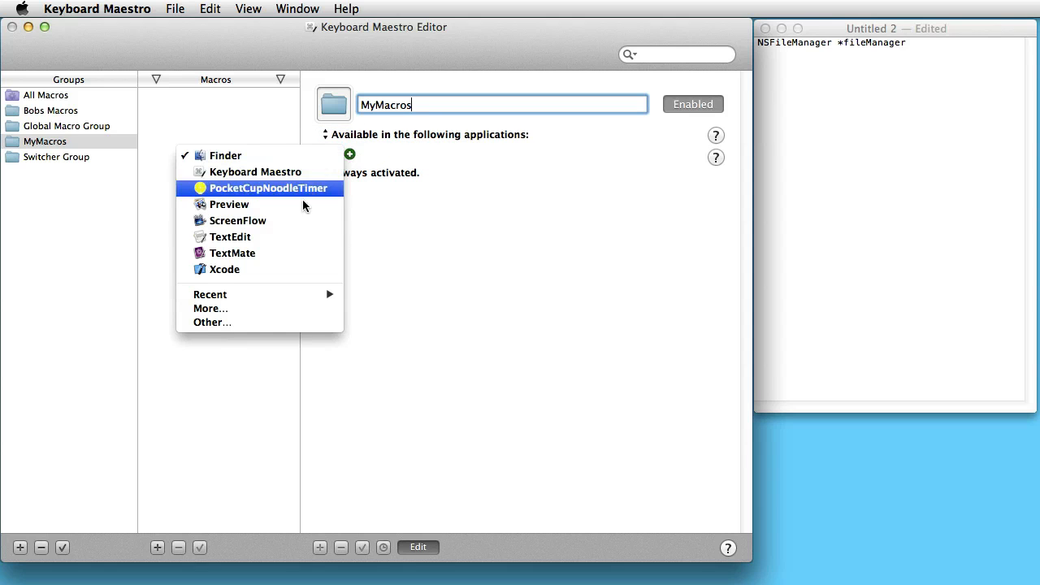
left_click(264, 269)
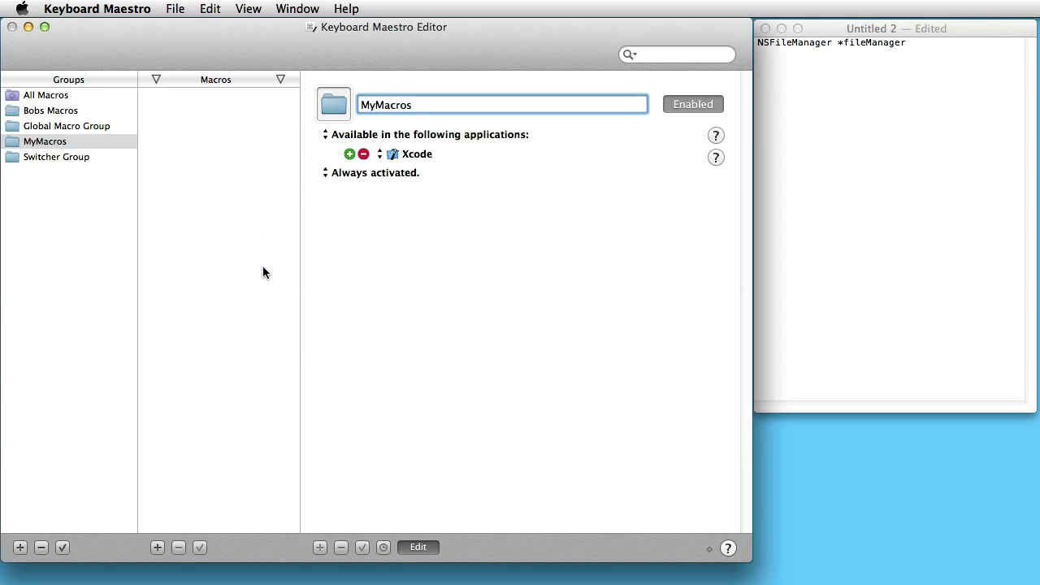
left_click(351, 155)
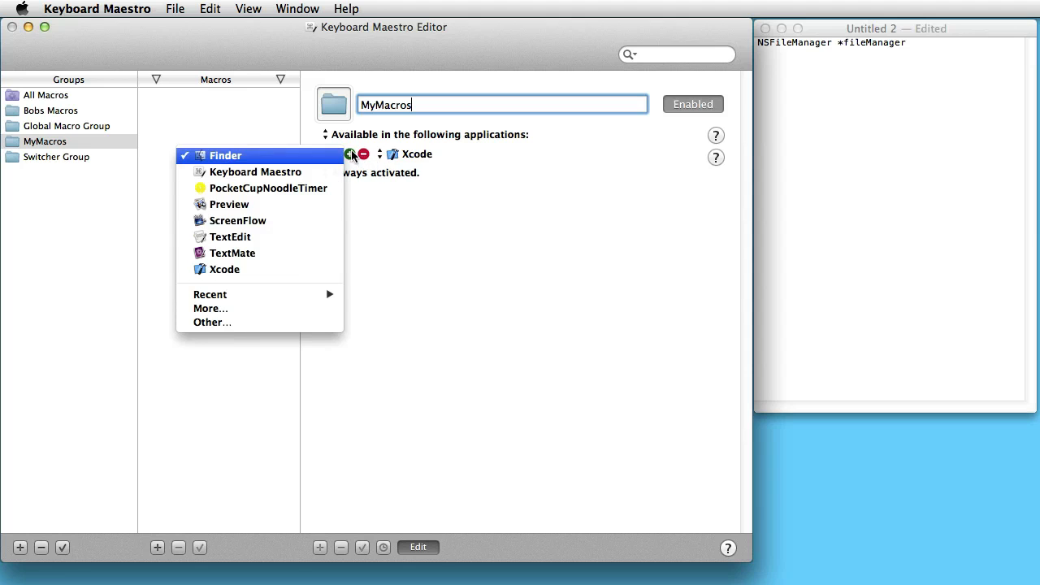
left_click(299, 237)
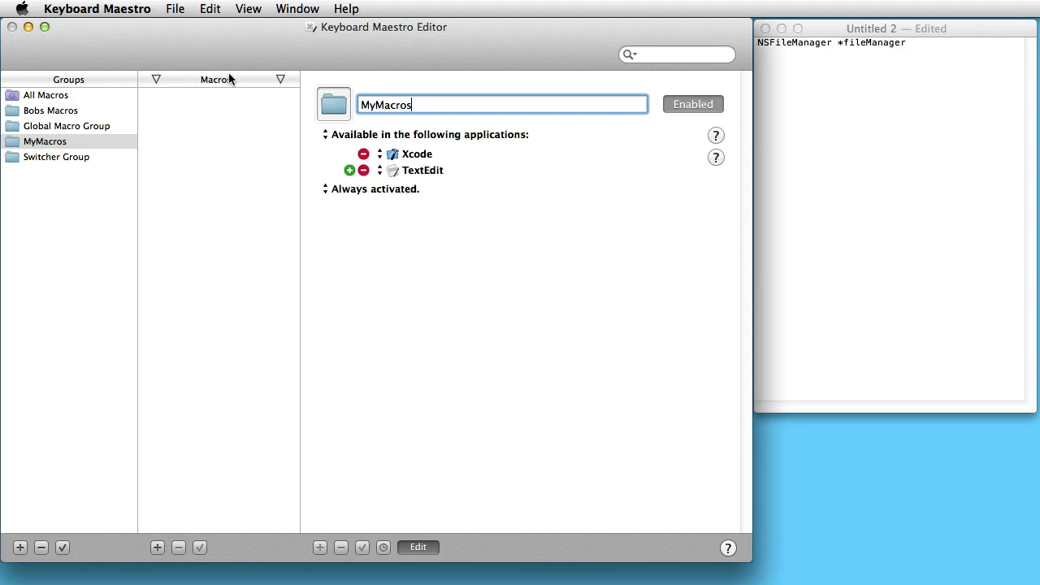
Create a macro named instanceVariableName in the MyMacros group.
left_click(157, 547)
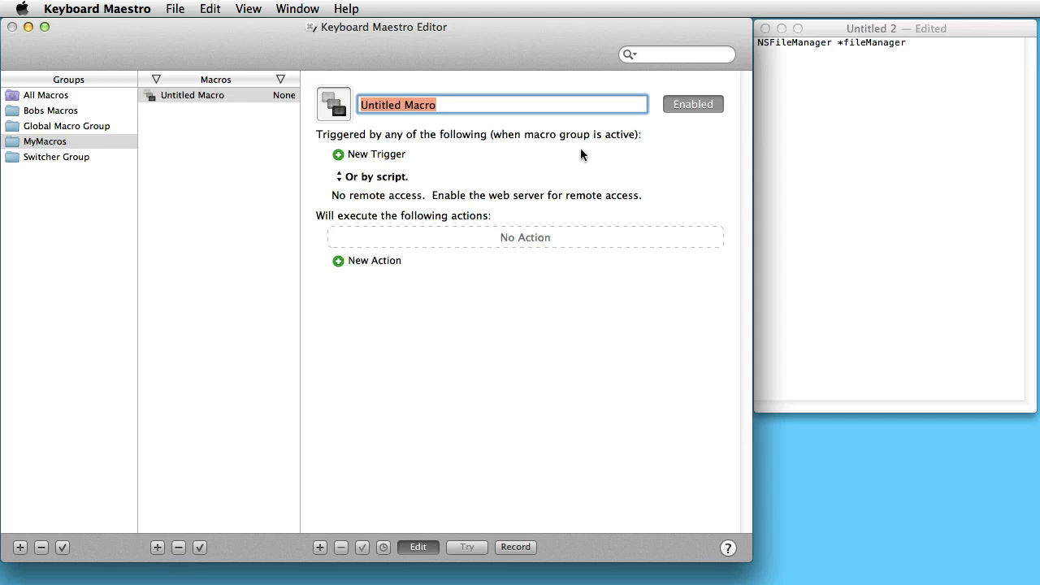
type("i")
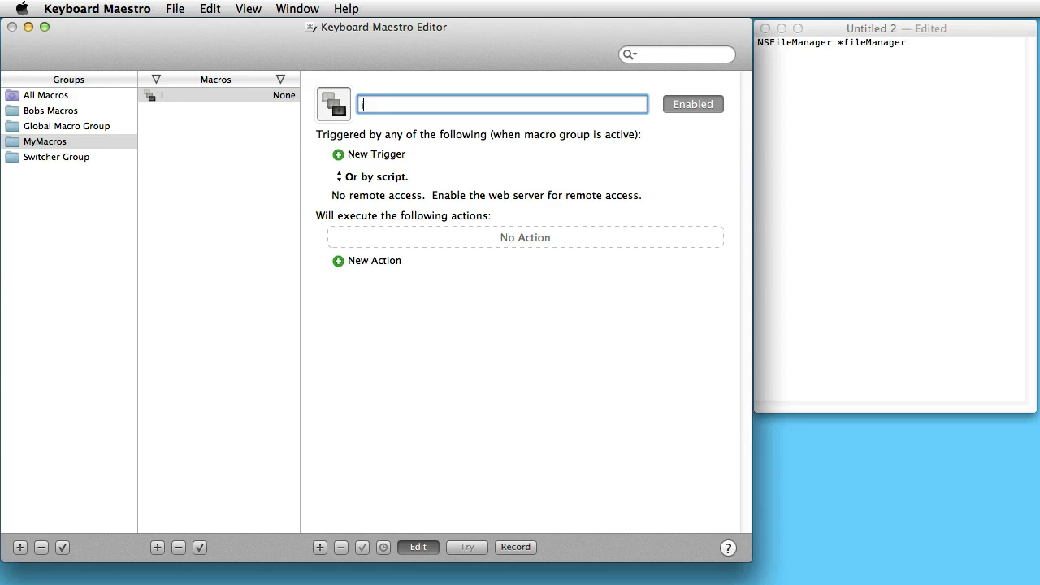
type("nstanceVariable")
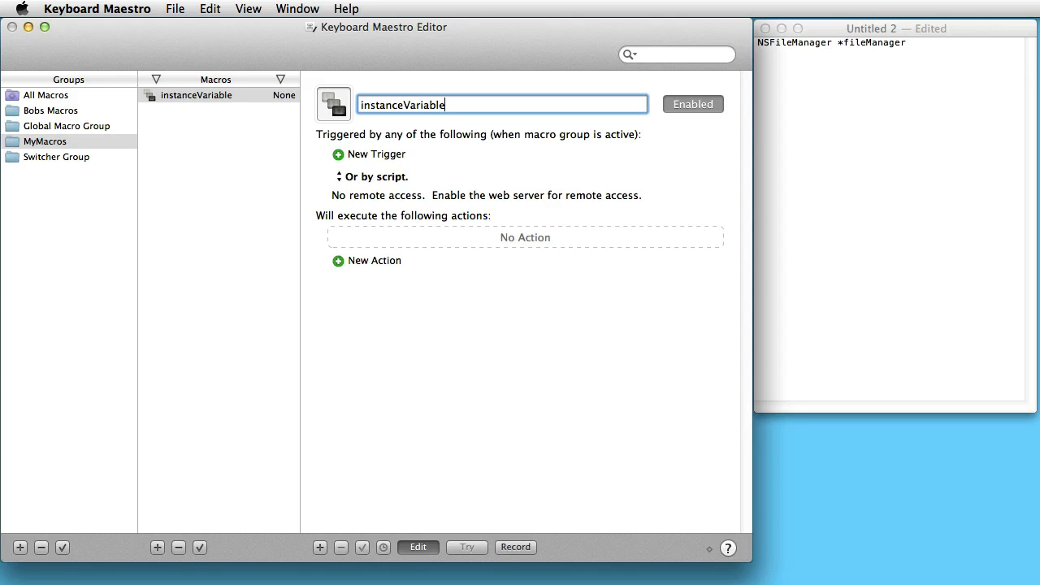
type("Name")
Add a Typed String Trigger to the macro that fires on ";;".
left_click(339, 154)
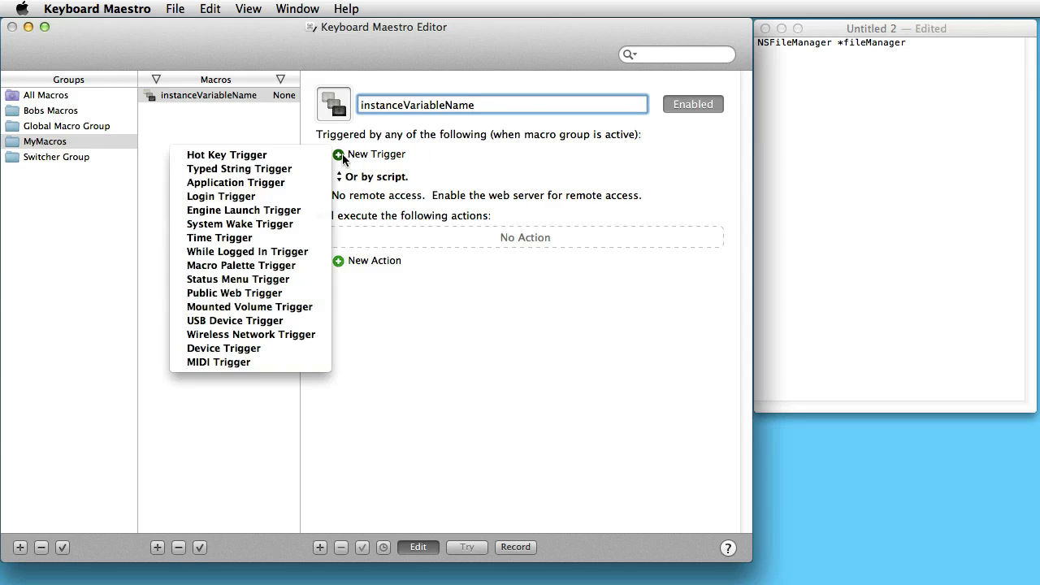
left_click(302, 170)
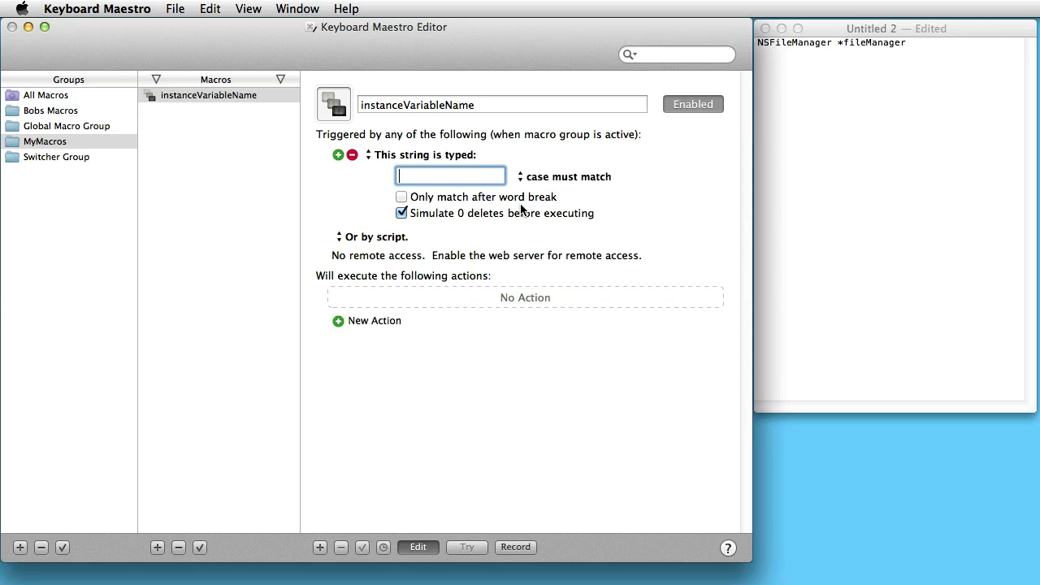
type(";;")
Add a Type a Keystroke action to the macro that simulates ⌥⇧Left Arrow.
left_click(339, 322)
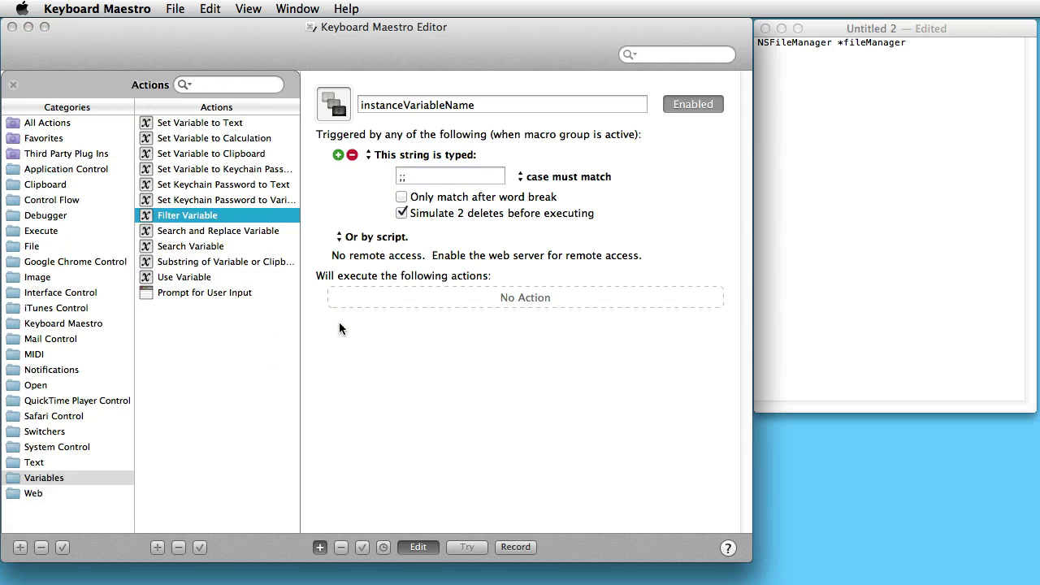
left_click(65, 460)
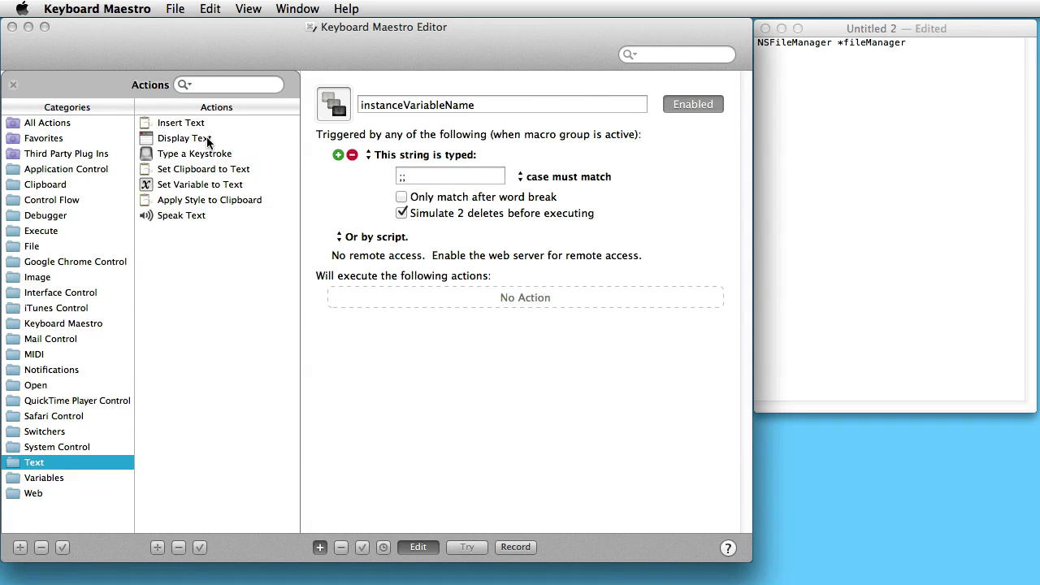
double_click(215, 154)
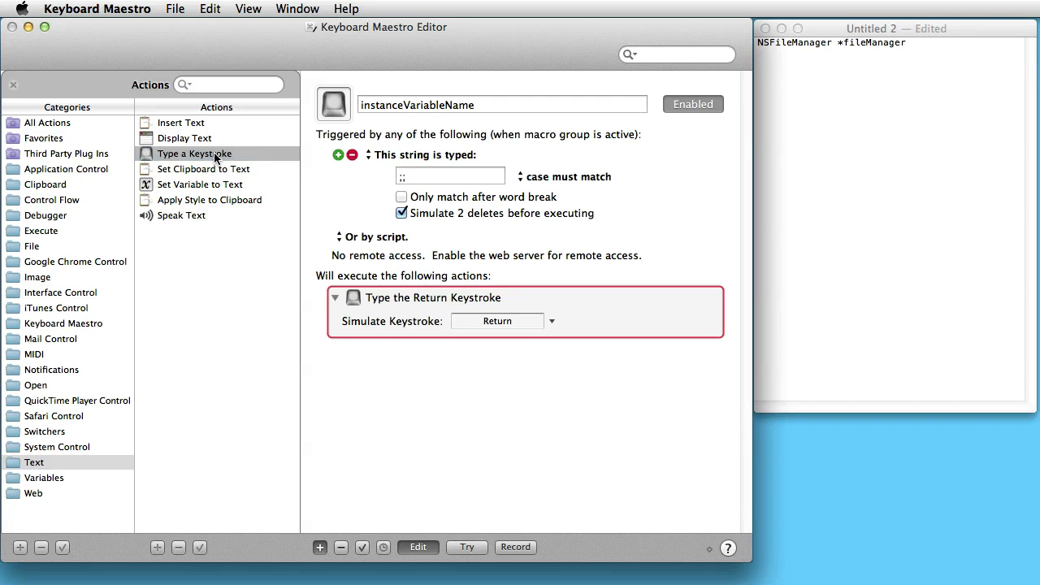
left_click(552, 324)
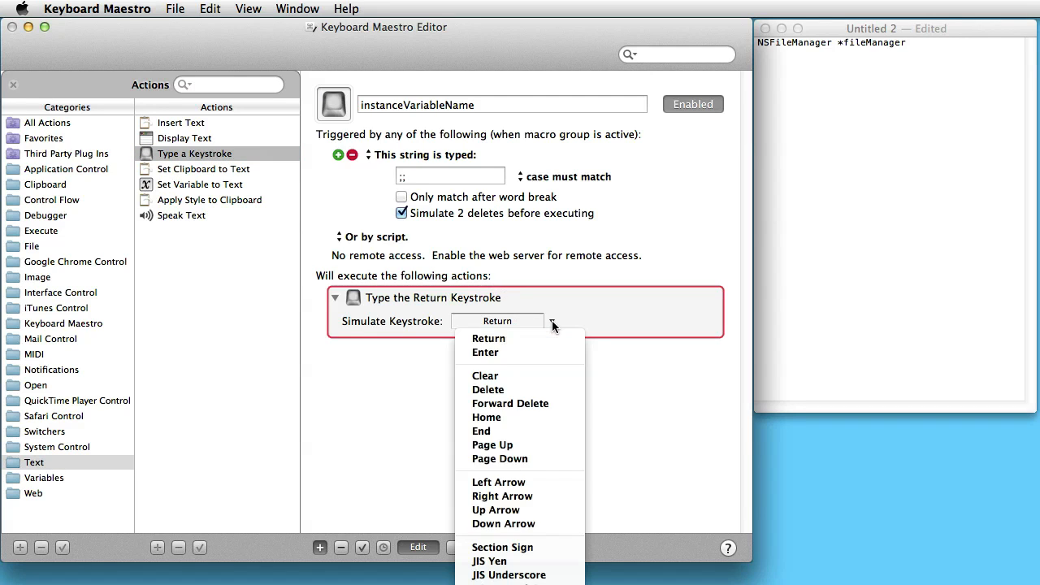
key("Escape")
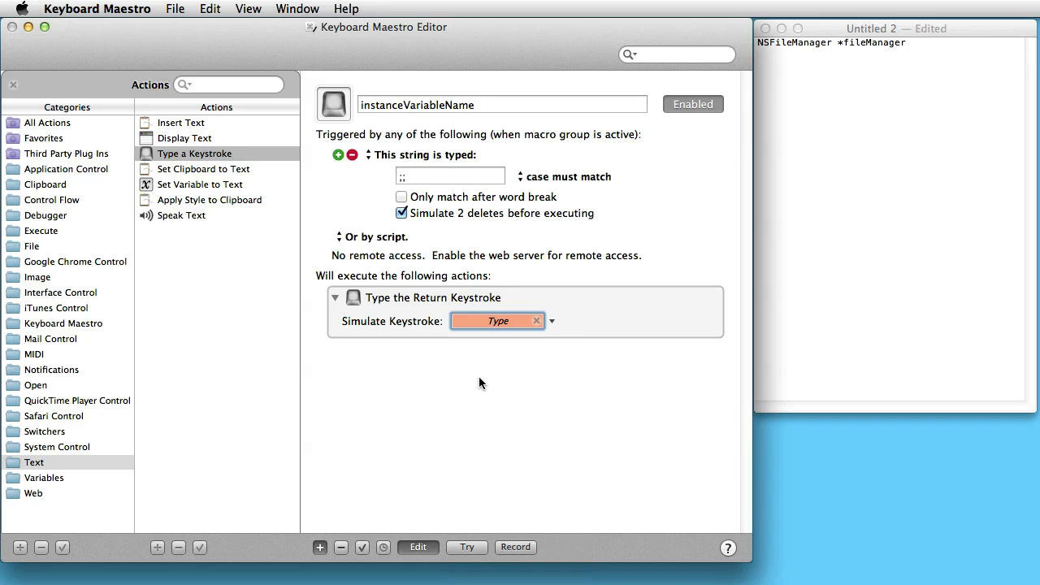
key("alt+shift+Left")
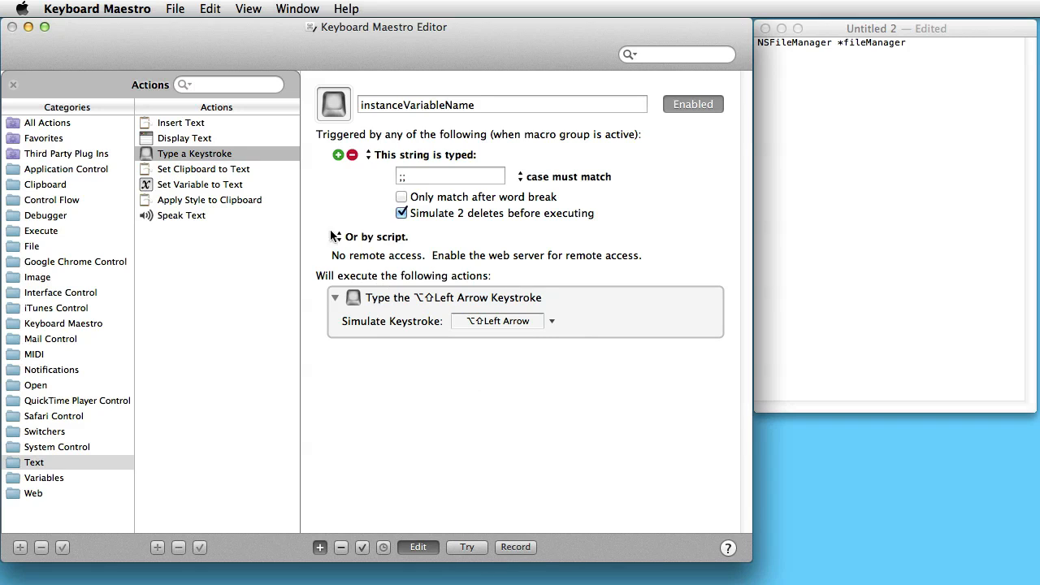
Add a clipboard Copy action followed by a Set Variable to Clipboard action to the macro.
left_click(68, 185)
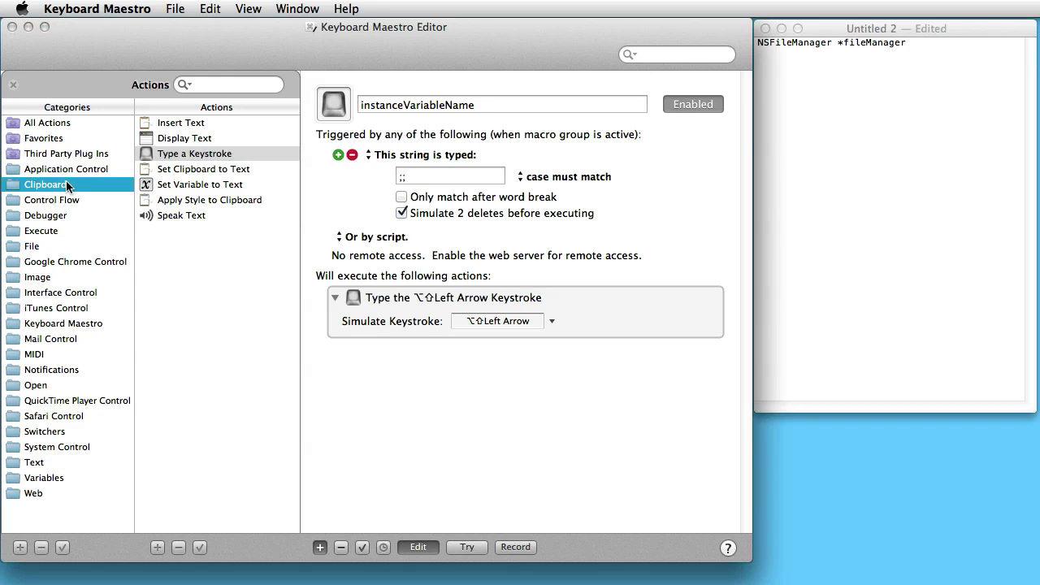
double_click(168, 140)
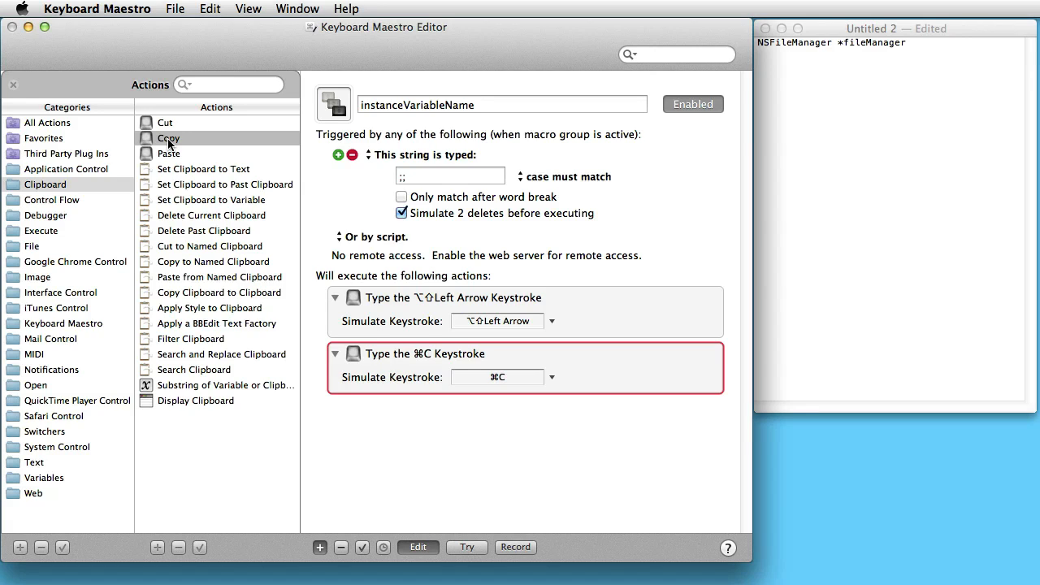
left_click(75, 480)
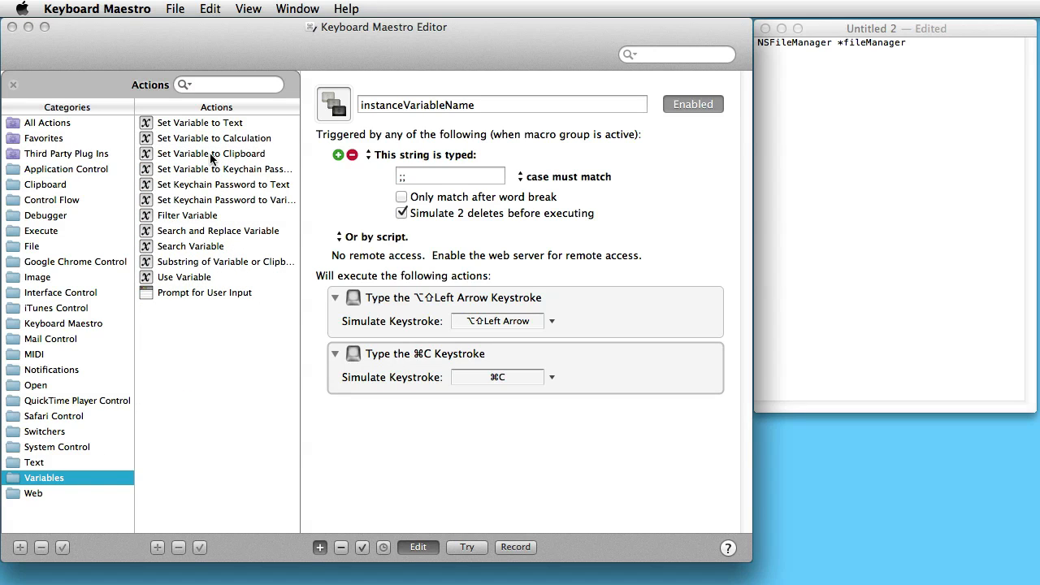
double_click(211, 158)
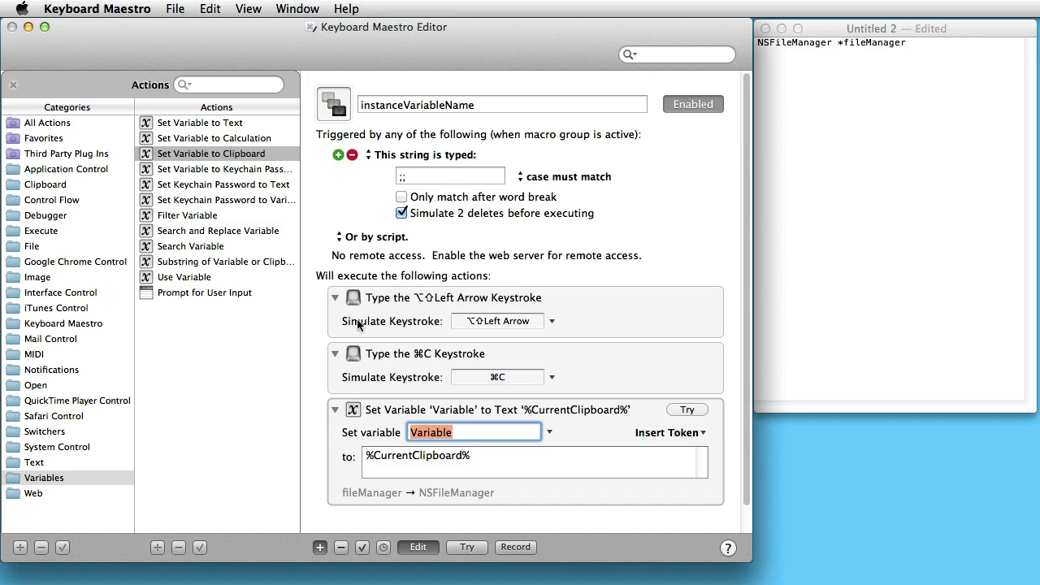
Add a Substring of Variable or Clipboard action with its range starting at 3 and a length of 50.
double_click(256, 264)
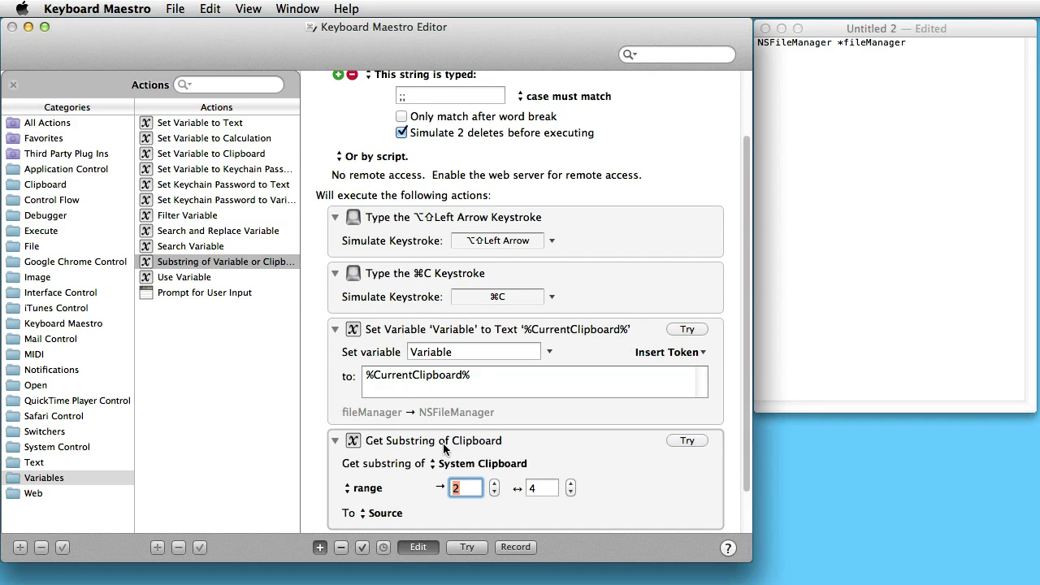
left_click(494, 484)
left_click(572, 484)
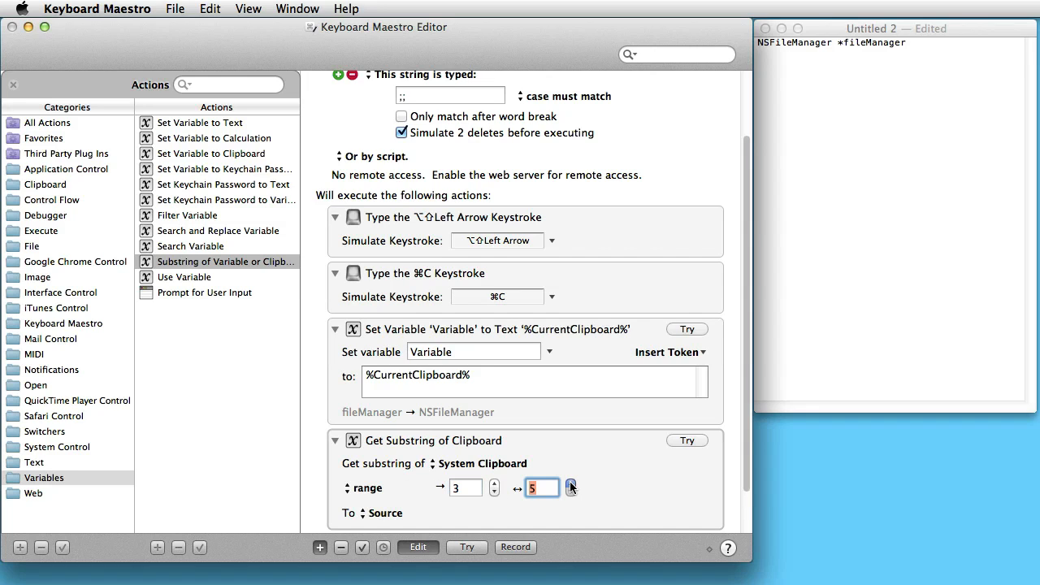
left_click(572, 485)
left_click(572, 484)
left_click(571, 485)
scroll(614, 485, "down", 1)
scroll(615, 485, "down", 2)
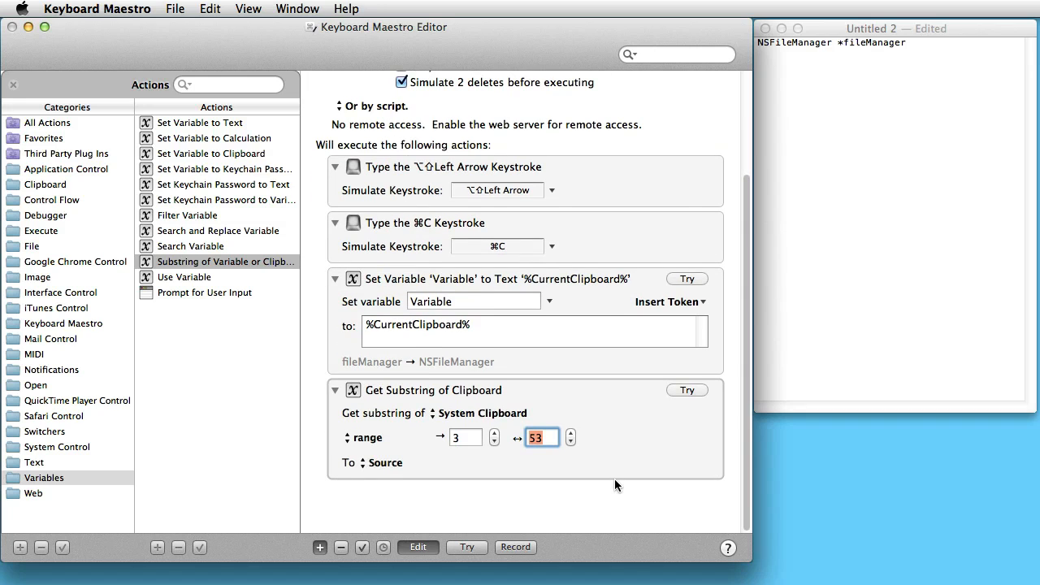
left_click(570, 441)
Send the substring result to the variable named Variable and add a Filter Variable action on it with Lowercase First.
left_click(385, 462)
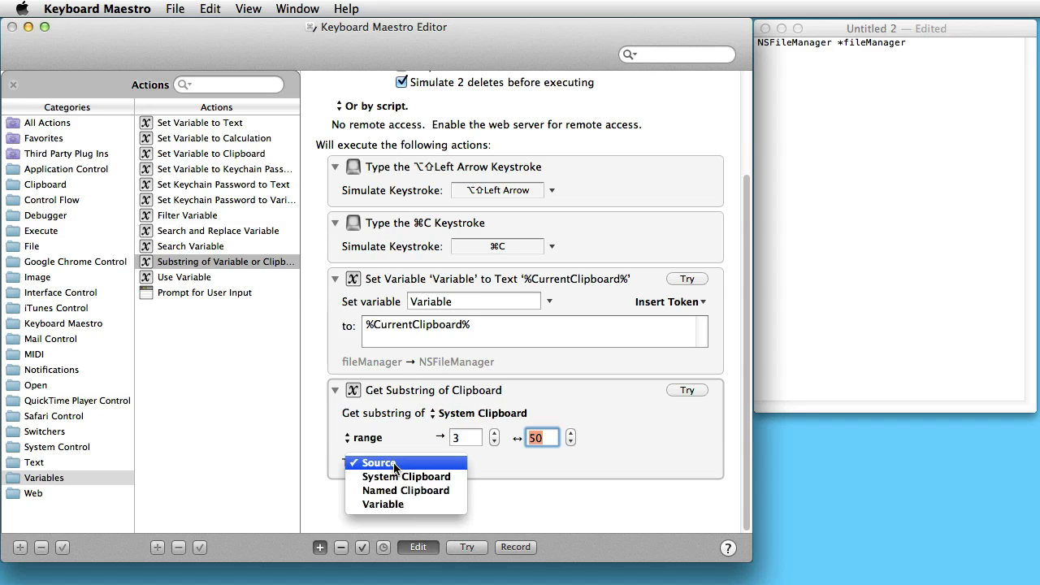
left_click(402, 504)
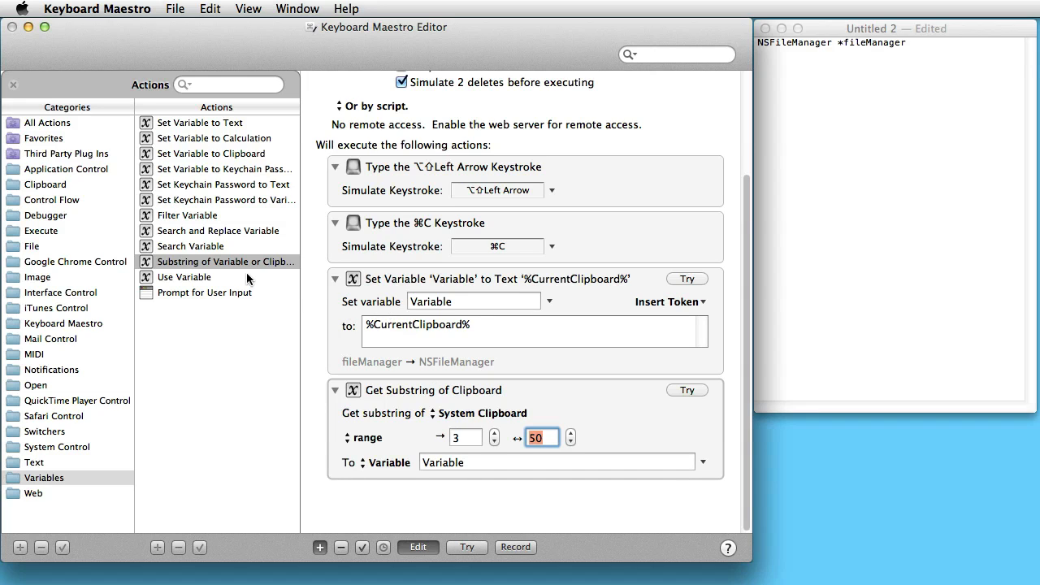
double_click(217, 213)
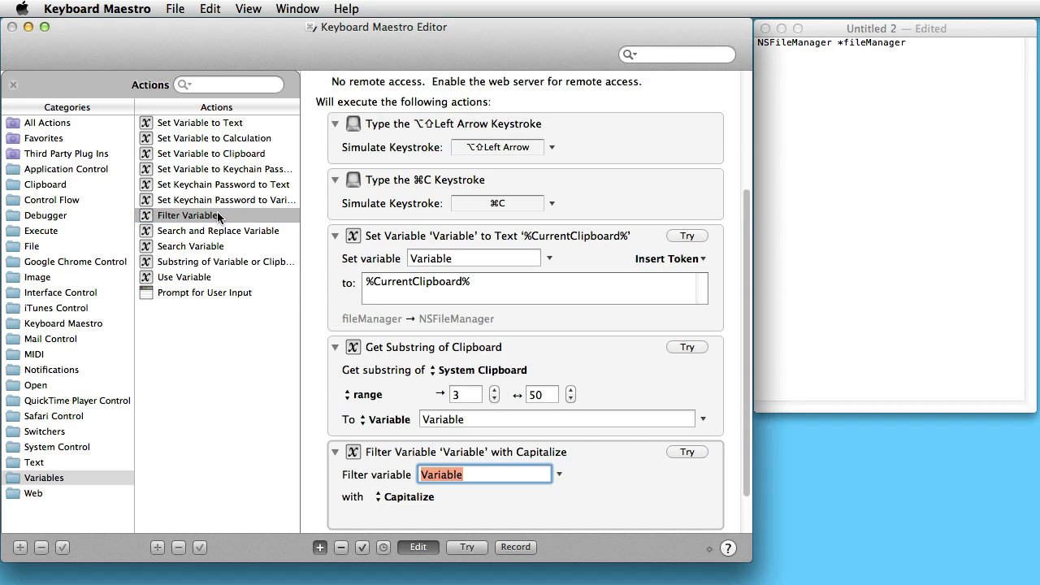
left_click(404, 497)
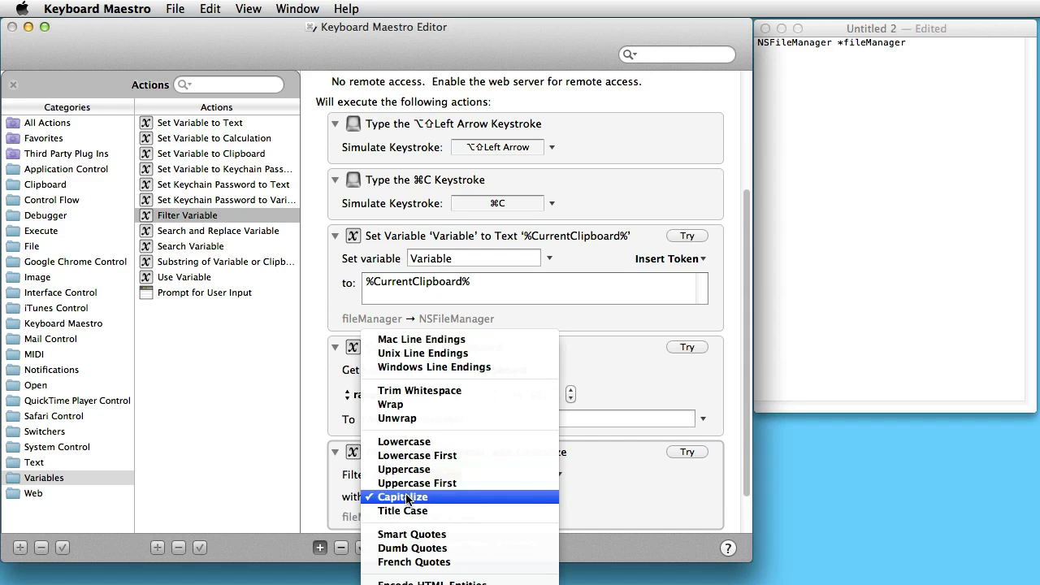
left_click(414, 455)
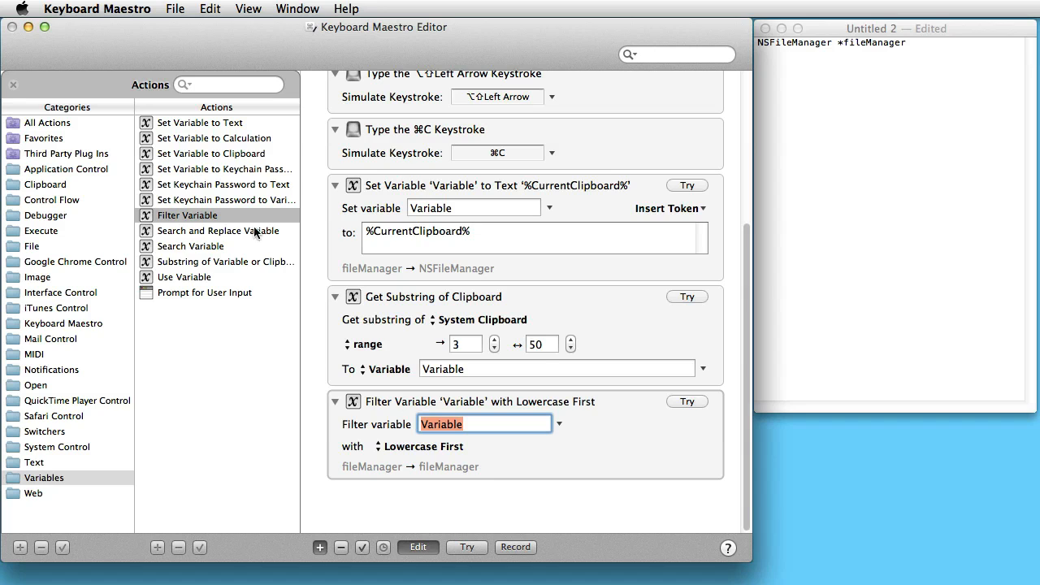
Add a Type a Keystroke action after the filter that simulates Right Arrow.
left_click(72, 463)
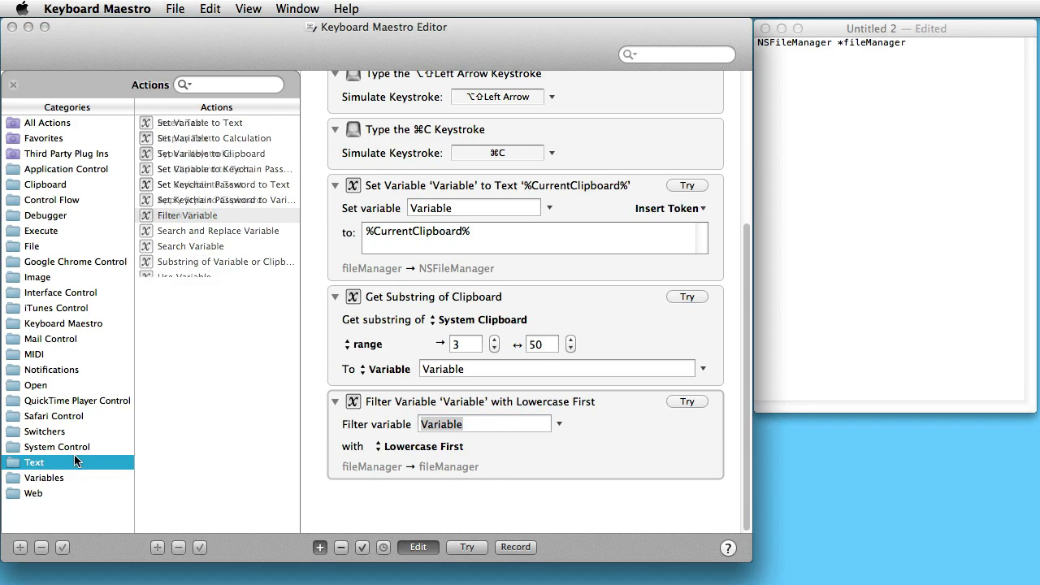
left_click(216, 155)
double_click(216, 155)
key("Return")
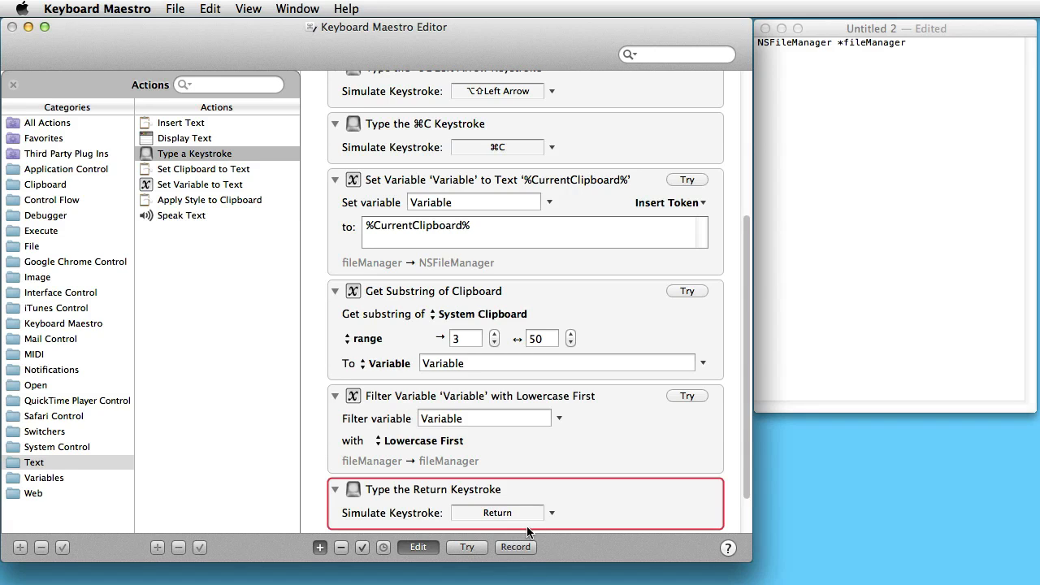
left_click(551, 513)
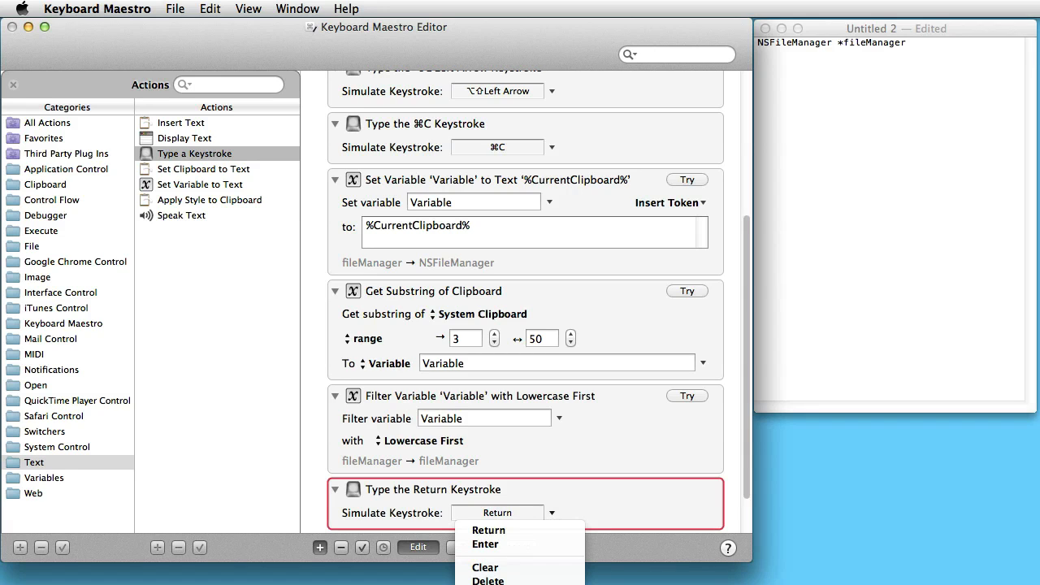
key("Return")
scroll(557, 445, "down", 3)
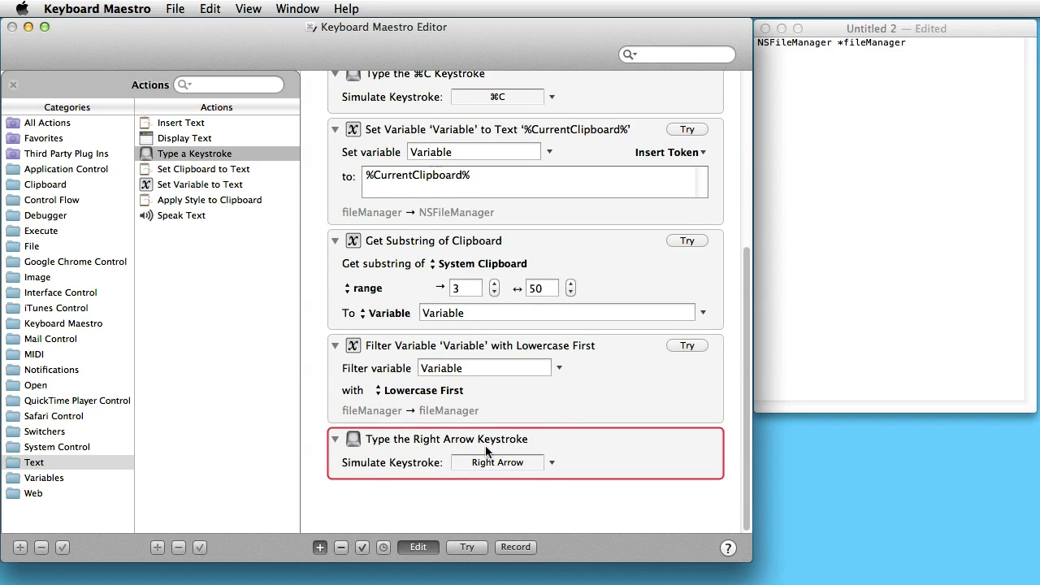
Add an Insert Text action that pastes a space followed by an asterisk.
double_click(225, 123)
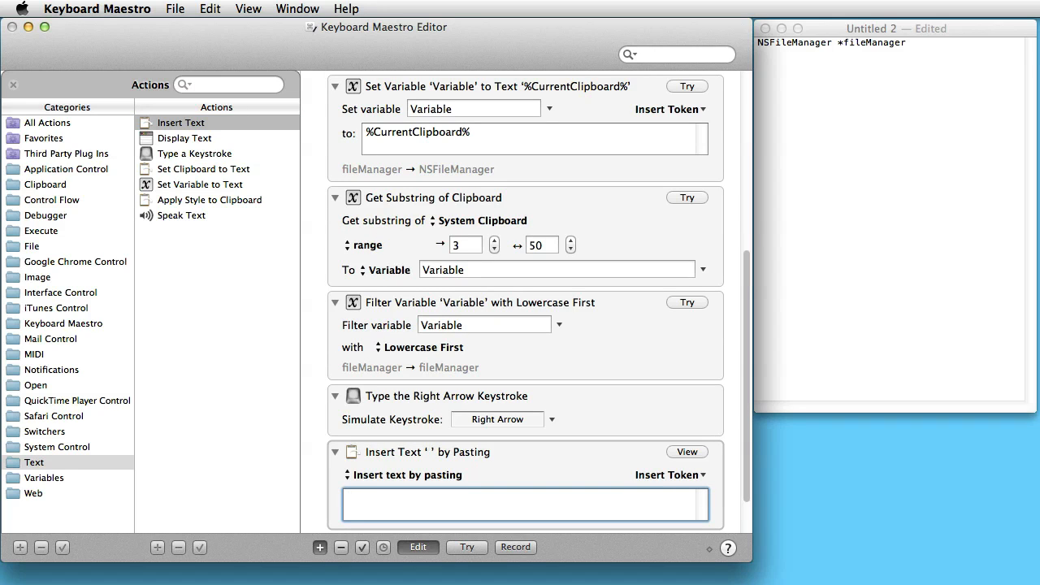
type("*")
left_click_drag(749, 371, 761, 470)
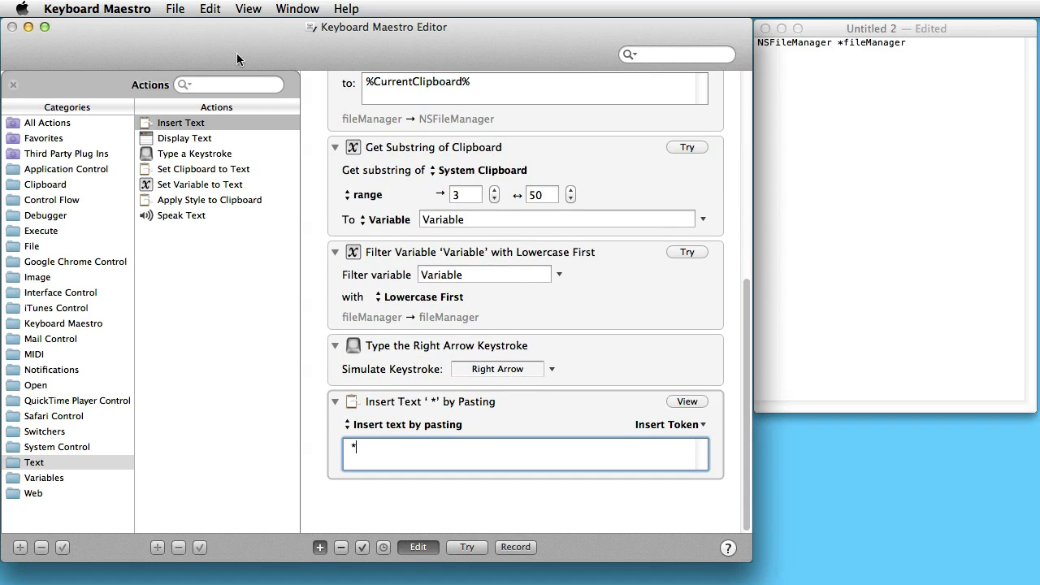
Add a second Insert Text by pasting action containing the %Variable%Variable% token.
double_click(195, 124)
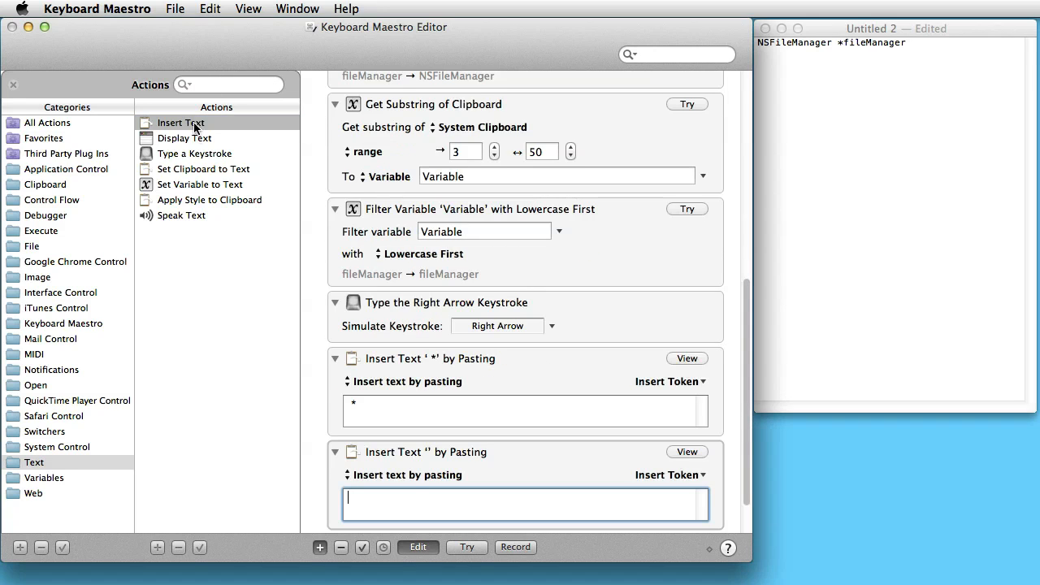
left_click(704, 475)
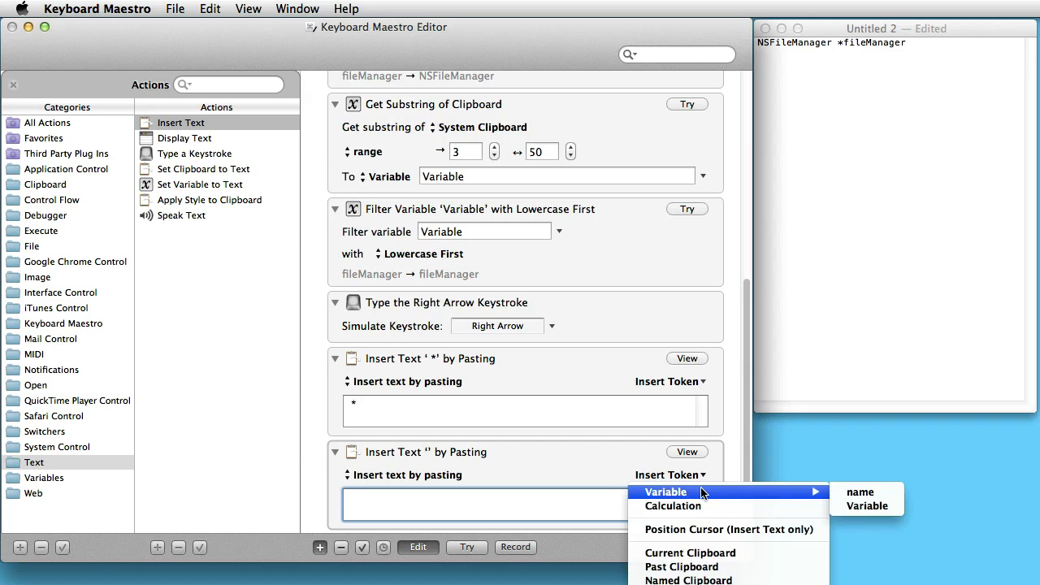
mouse_move(808, 492)
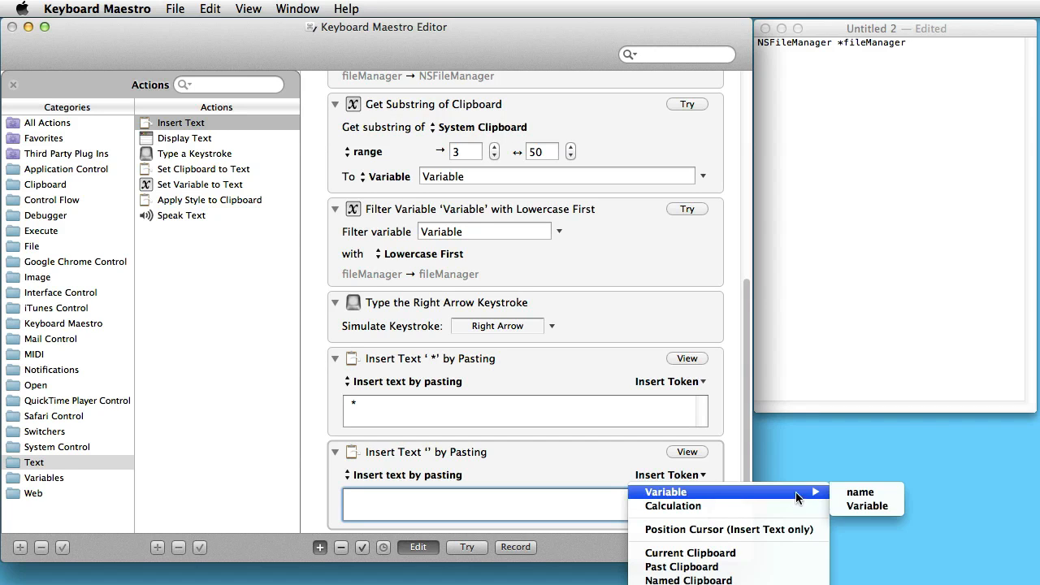
left_click(859, 507)
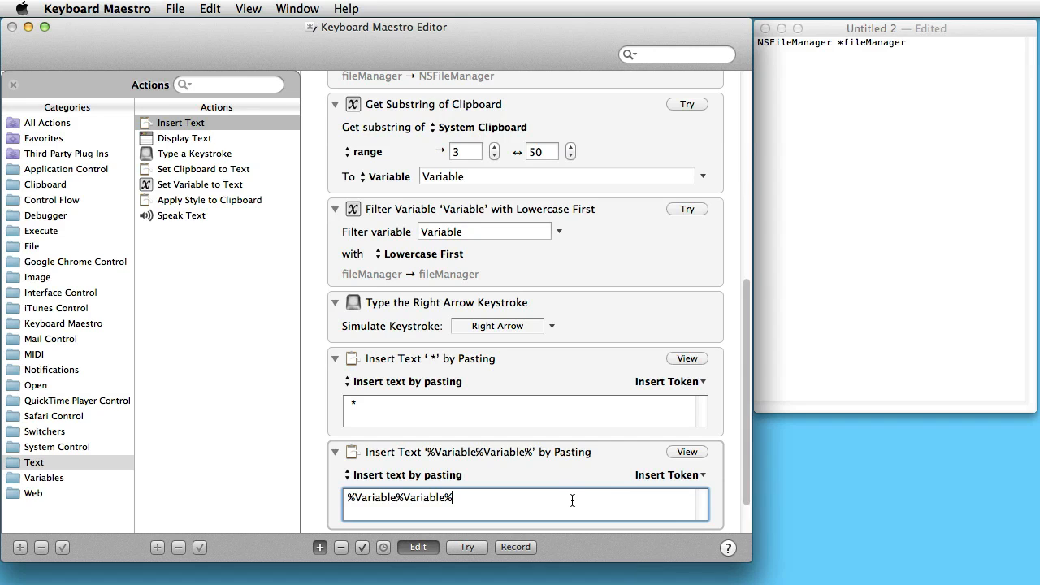
scroll(550, 450, "down", 2)
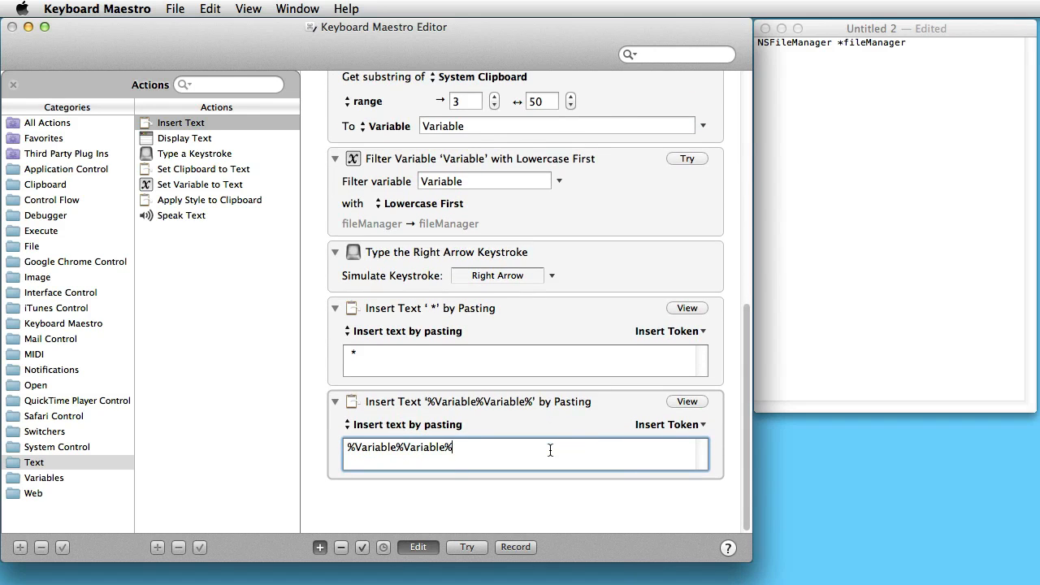
Switch to the TextEdit document, delete " *fileManager" after NSFileManager, and enter ";;" there to test the macro.
scroll(551, 451, "up", 10)
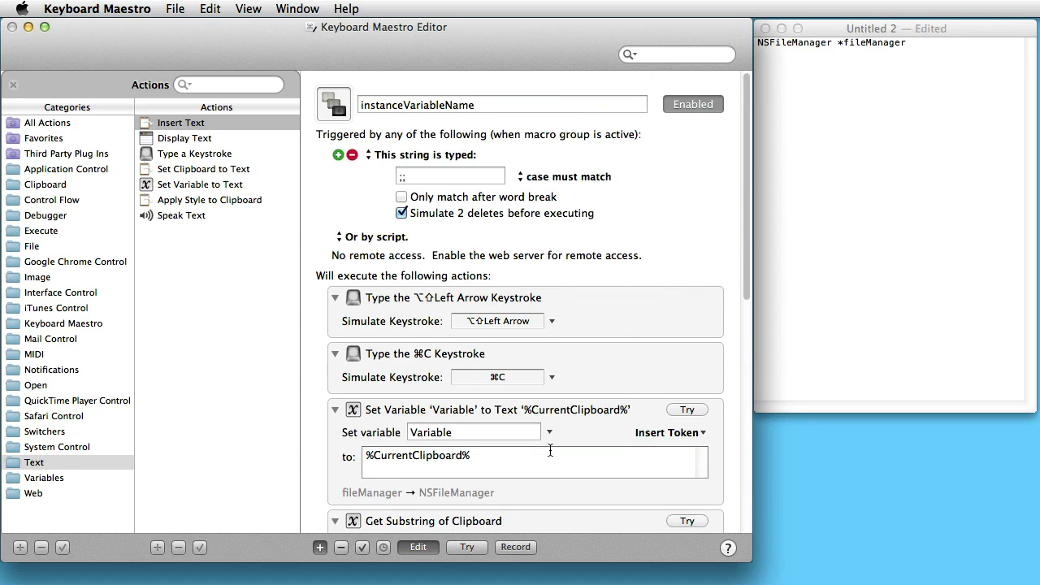
left_click(859, 171)
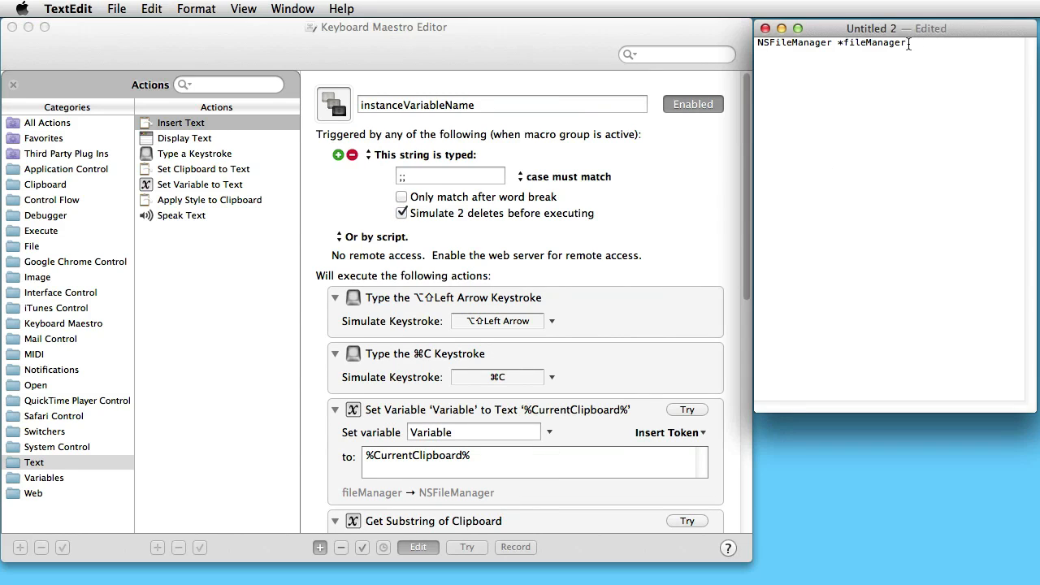
left_click_drag(908, 44, 830, 47)
key("BackSpace")
type(";;")
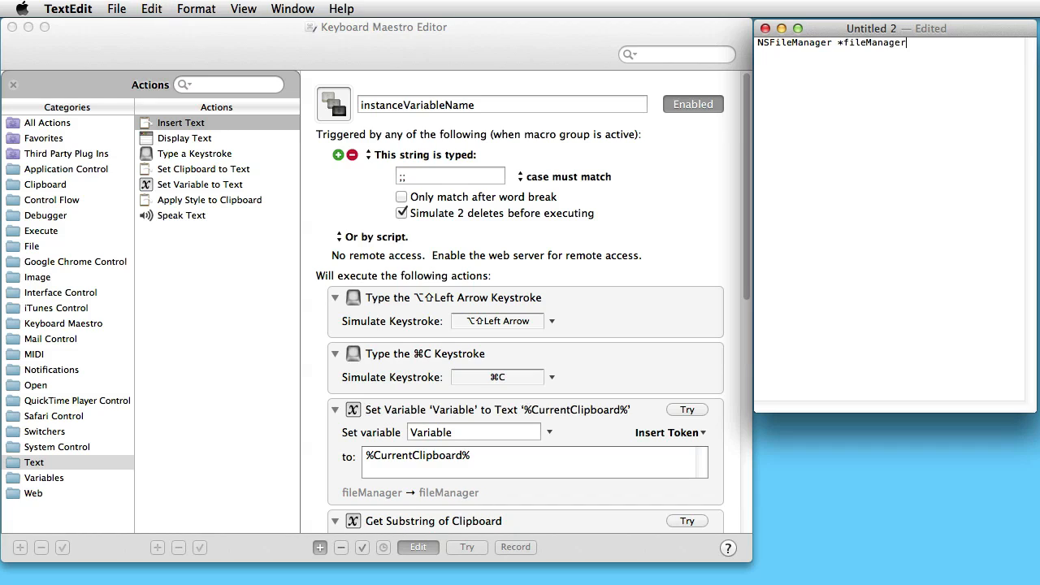